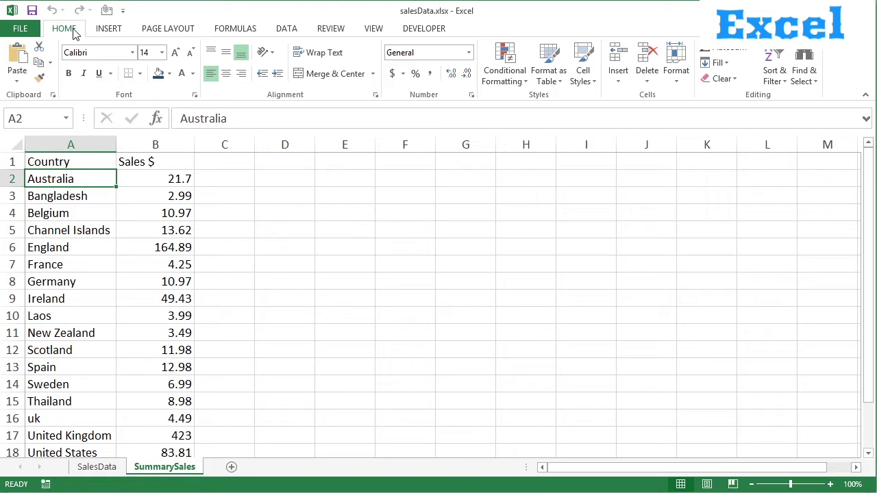
Create a chart sheet from the SummarySales country data and change its chart type to Pie of Pie
left_click(101, 232)
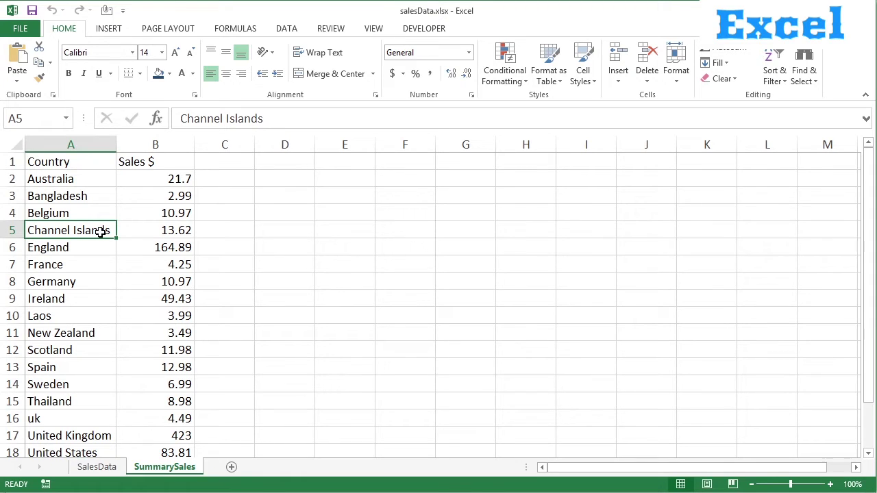
key("F11")
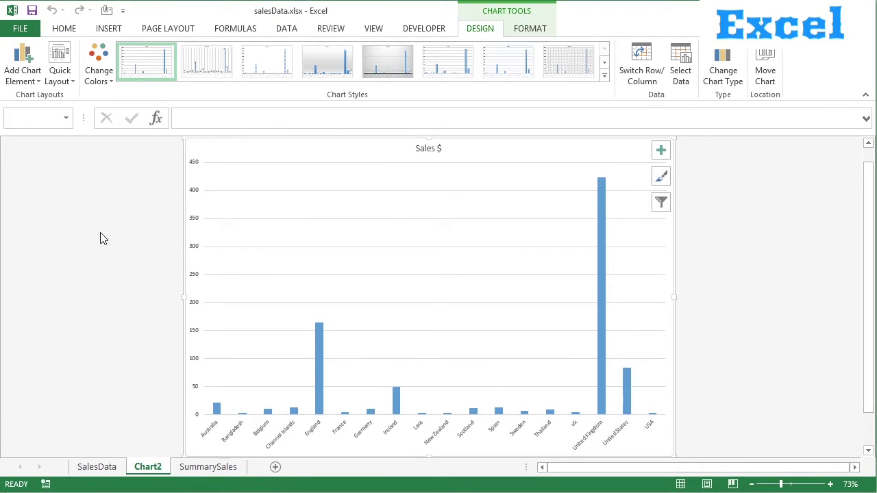
left_click(728, 82)
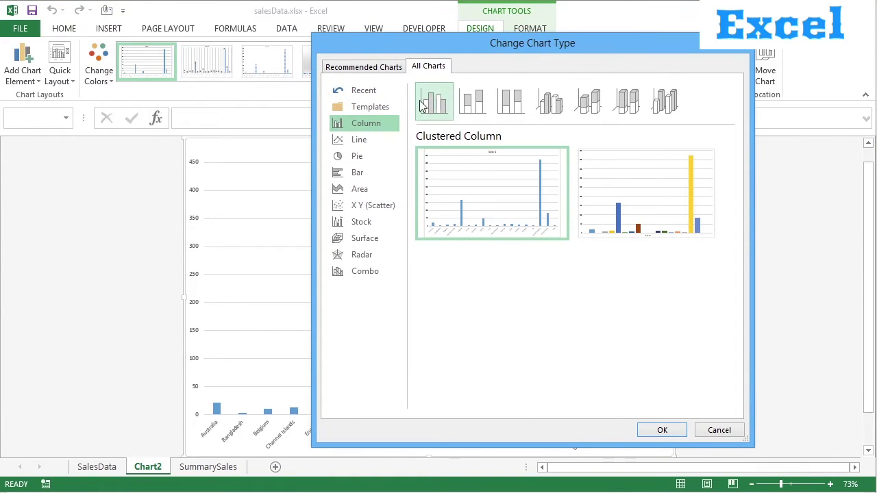
left_click(355, 157)
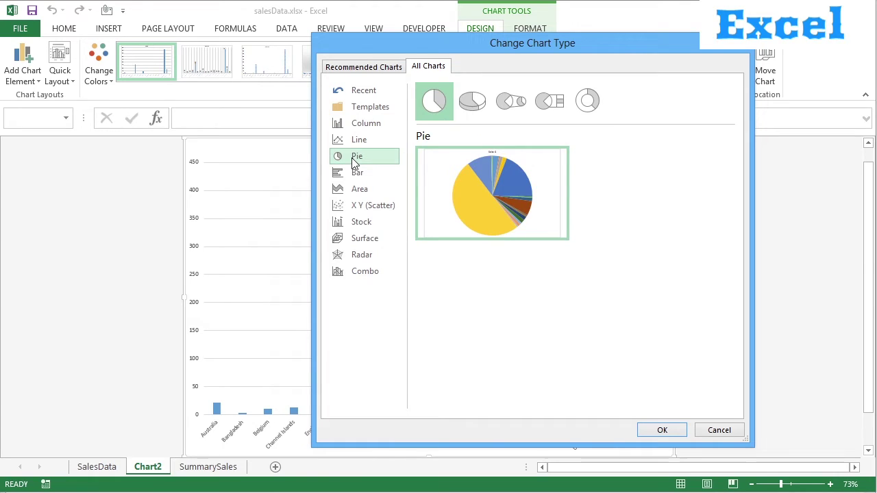
left_click(511, 111)
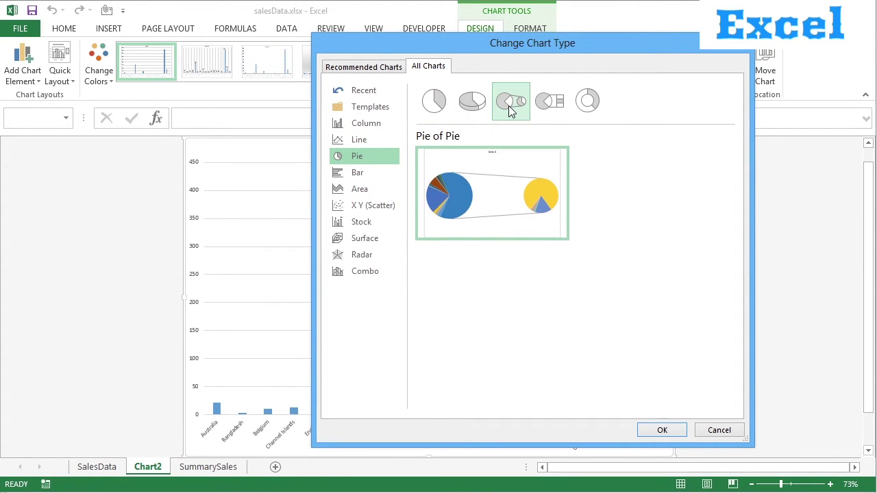
mouse_move(464, 186)
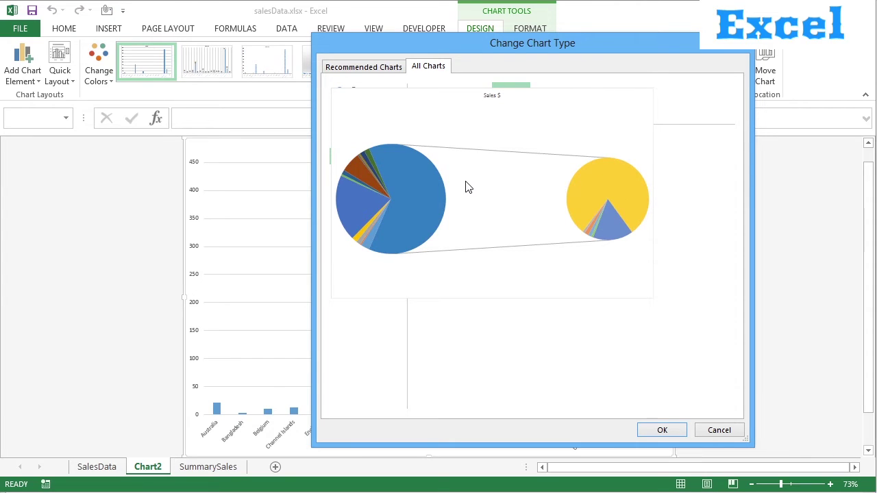
left_click(663, 431)
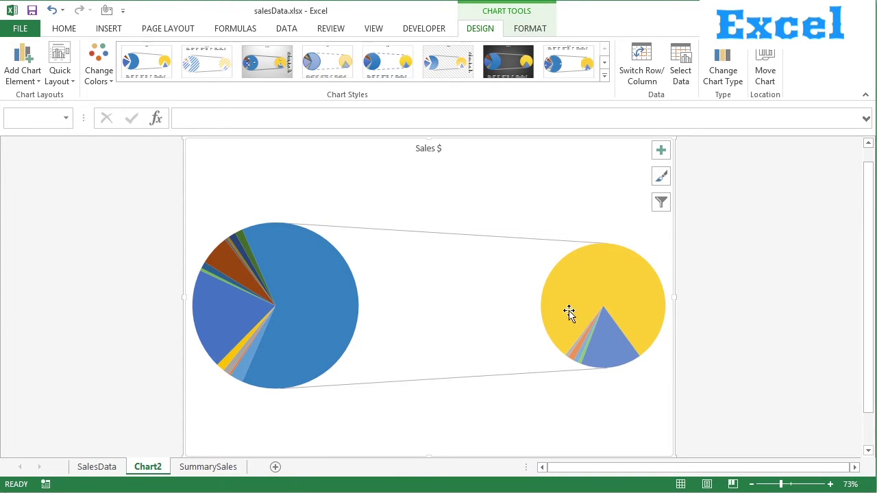
Add data labels to the pie chart that show category name and percentage instead of the value
mouse_move(341, 290)
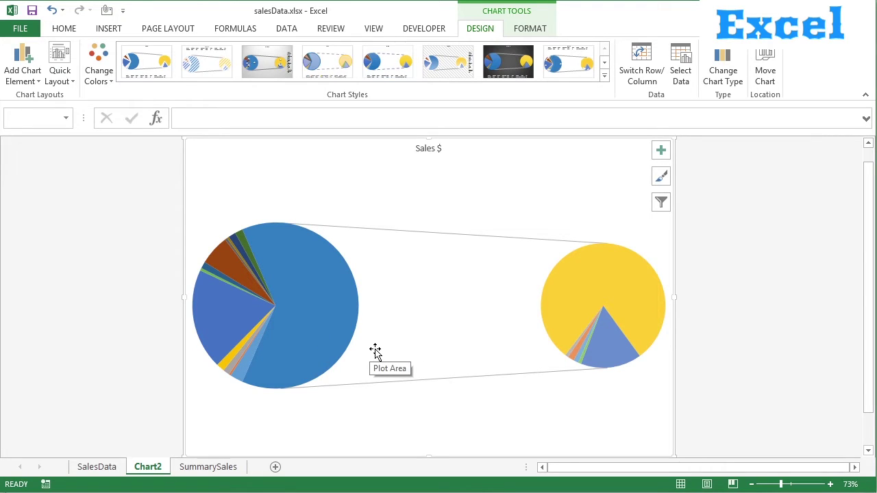
left_click(22, 74)
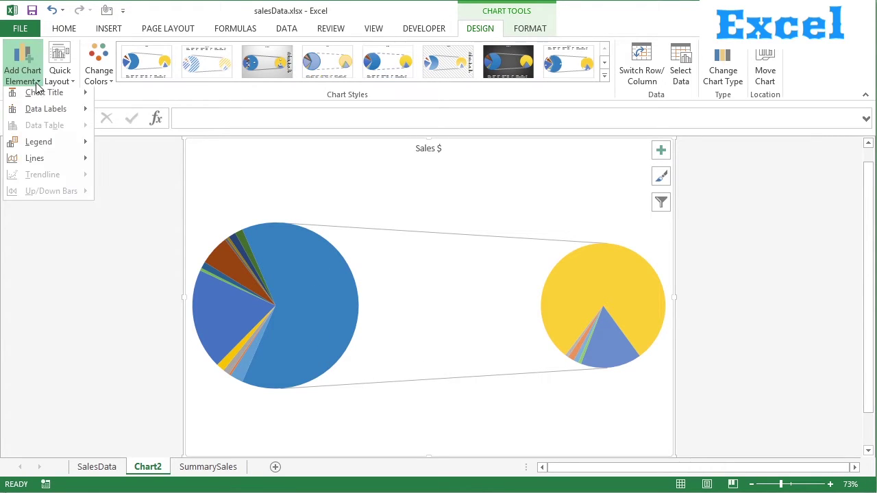
mouse_move(45, 113)
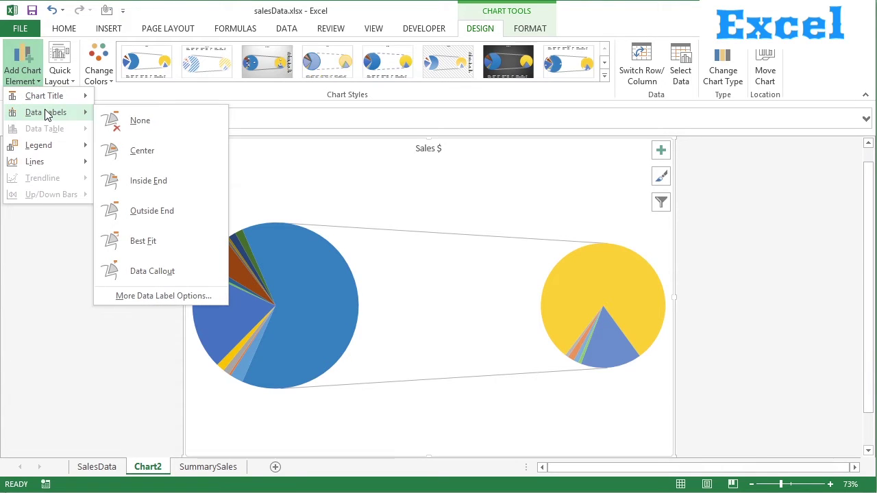
left_click(179, 295)
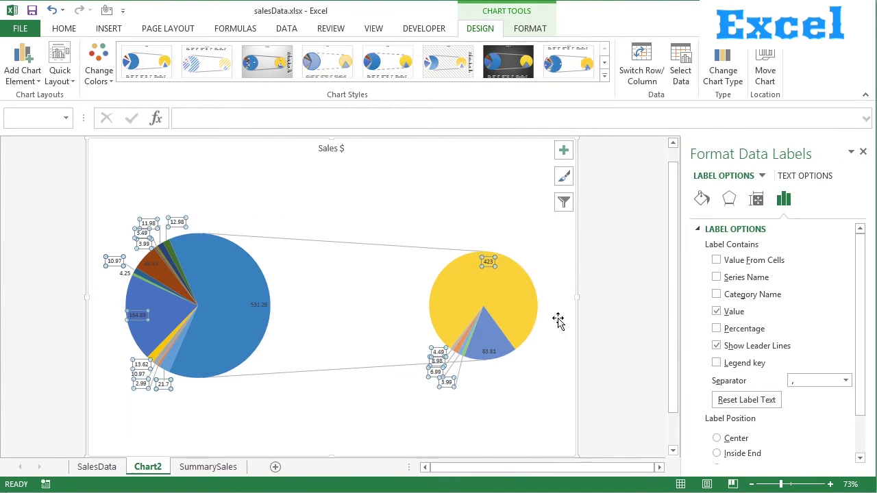
left_click(717, 311)
left_click(716, 329)
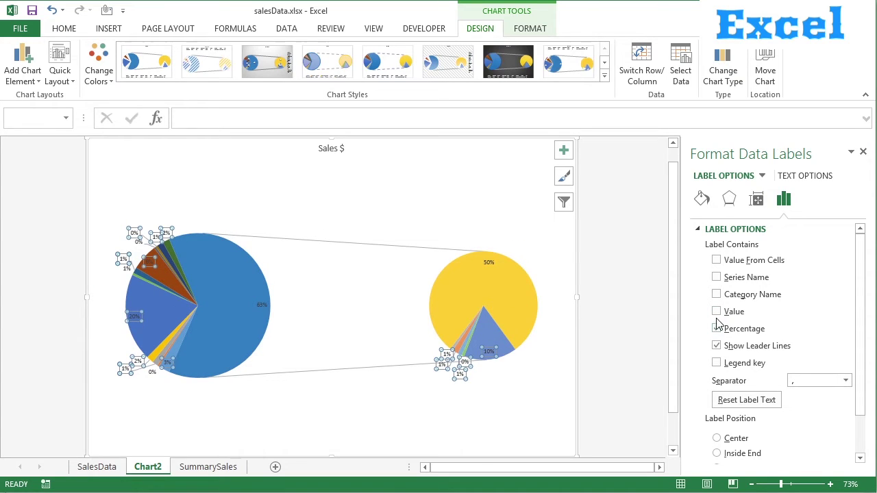
left_click(717, 295)
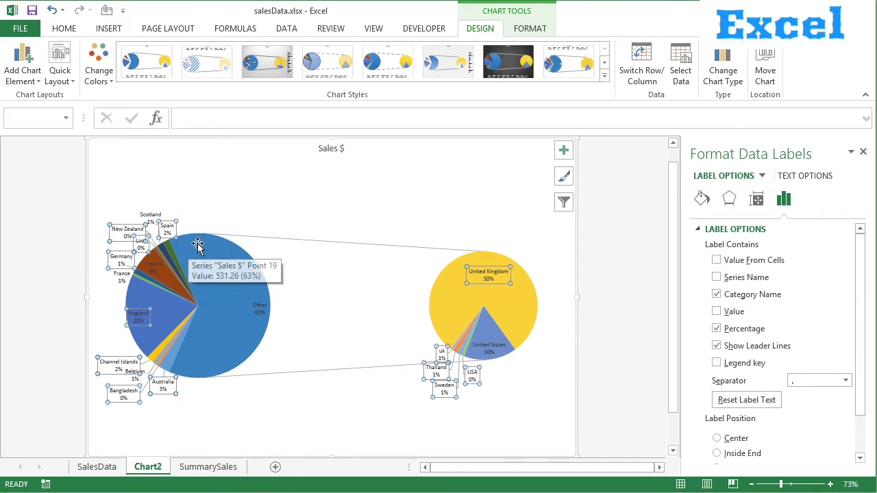
Open the formatting options for the "Sales $" series and split the series by percentage value
mouse_move(233, 311)
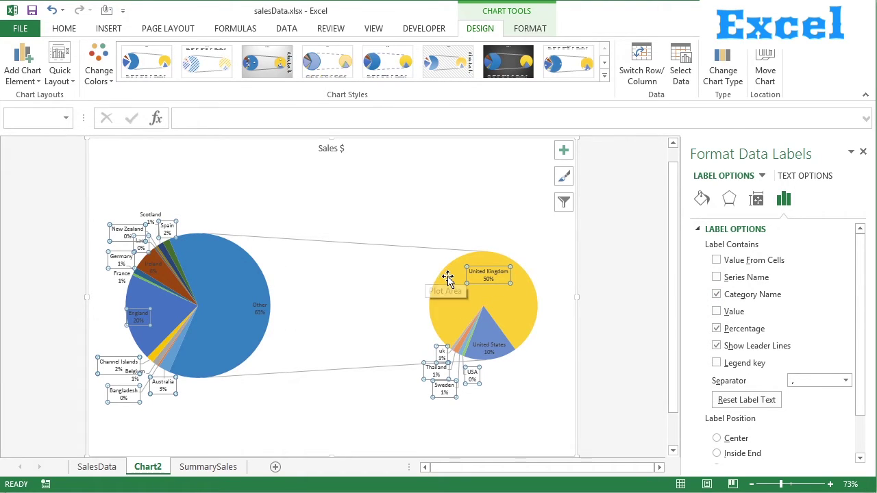
mouse_move(453, 326)
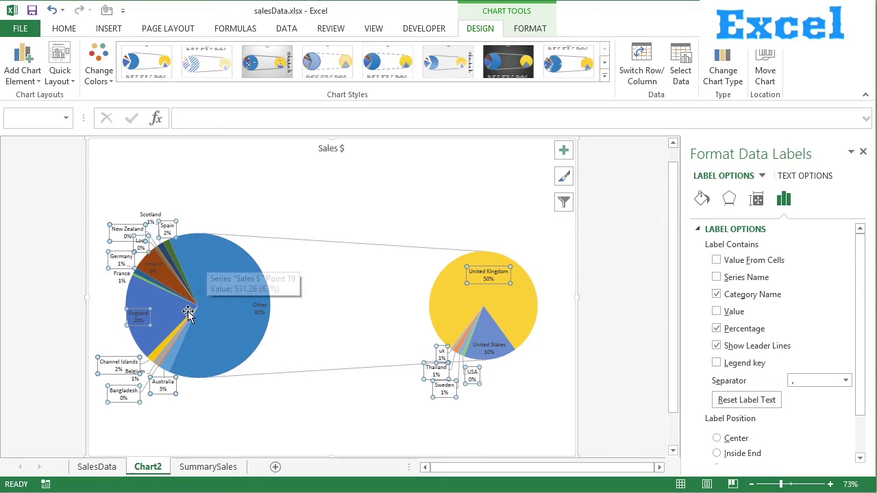
mouse_move(470, 302)
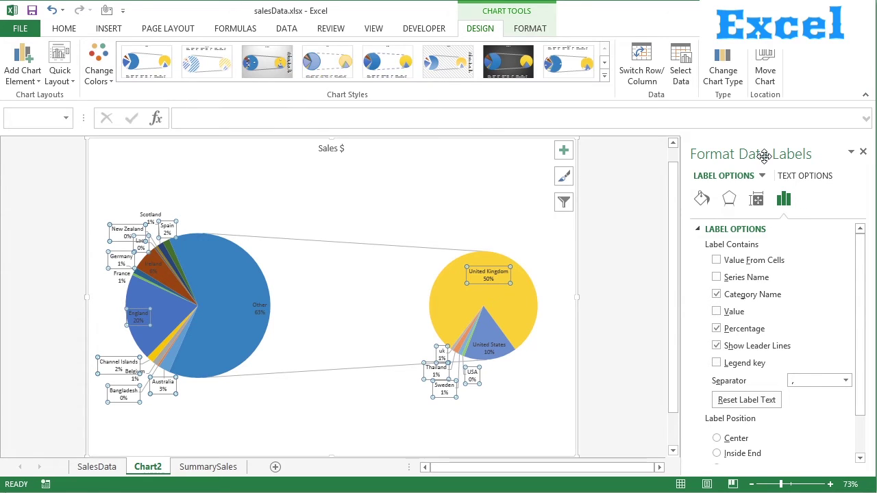
left_click(762, 177)
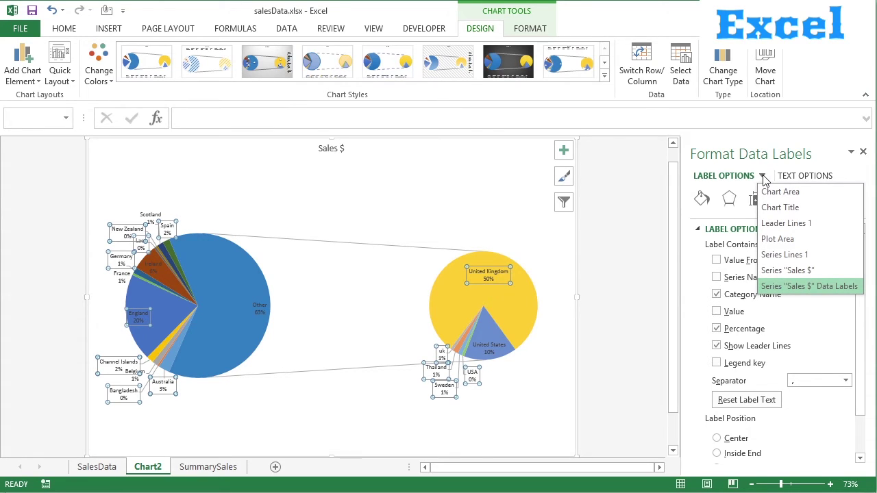
left_click(795, 271)
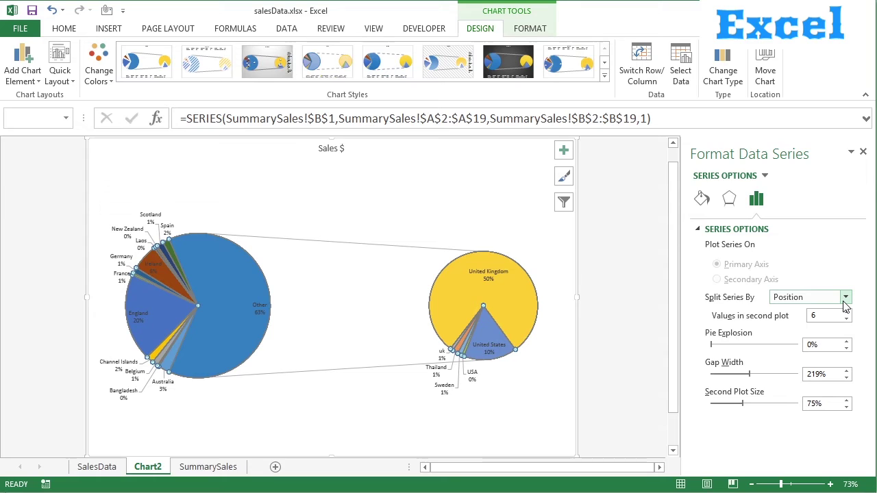
left_click(845, 299)
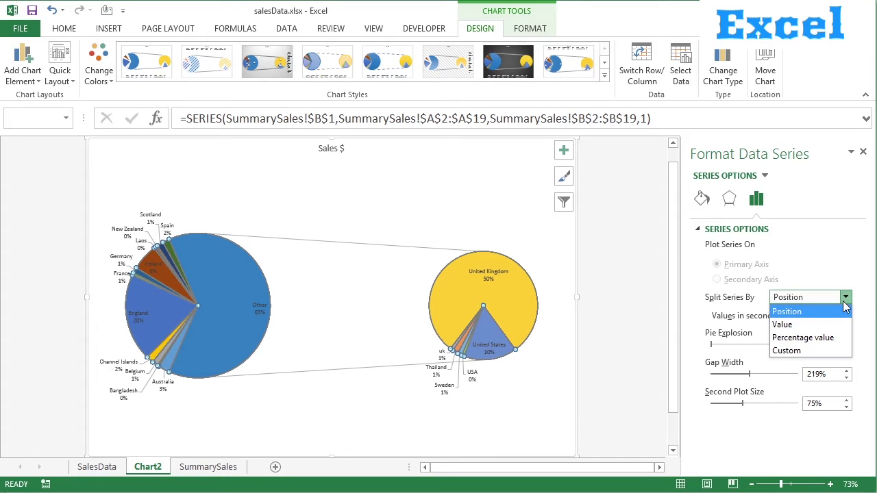
left_click(823, 338)
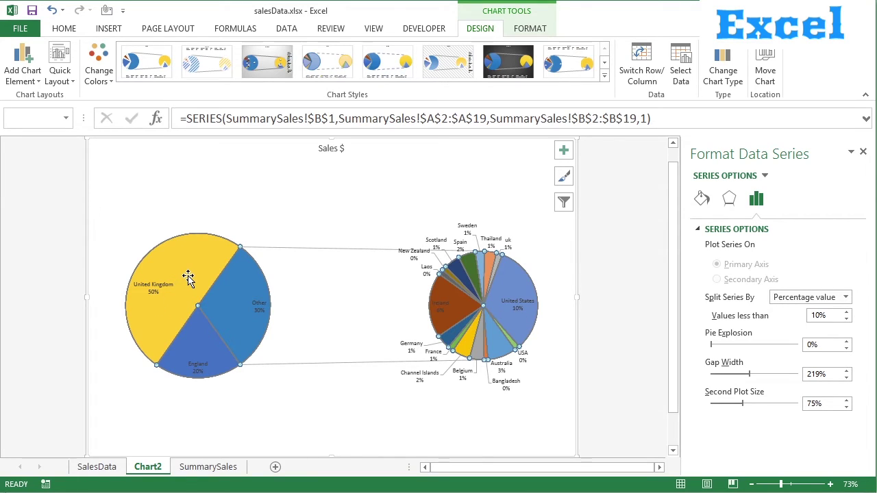
Try a 1% limit for the second pie and settle on values less than 2%
mouse_move(188, 277)
left_click(847, 320)
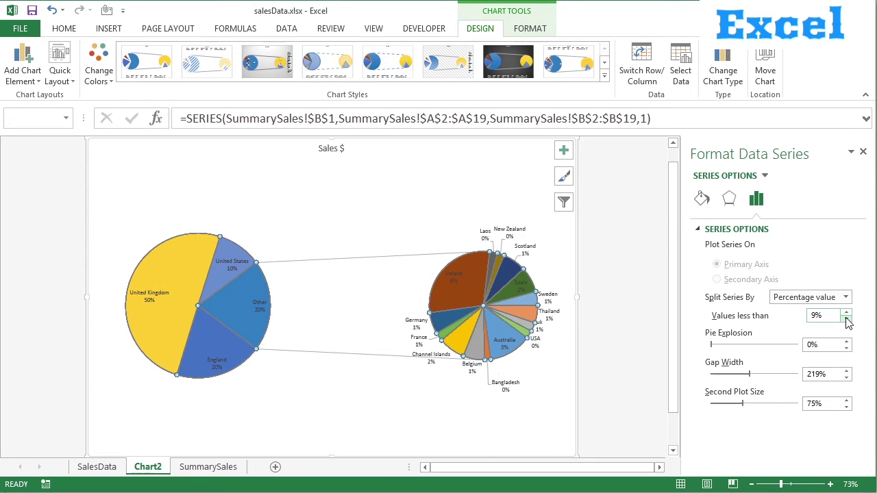
left_click(847, 320)
left_click(847, 320)
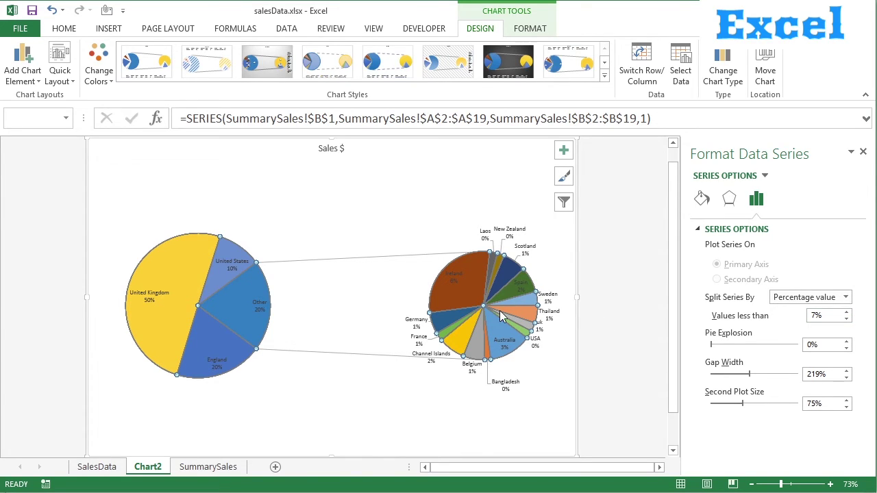
left_click(847, 319)
left_click(847, 319)
left_click(847, 320)
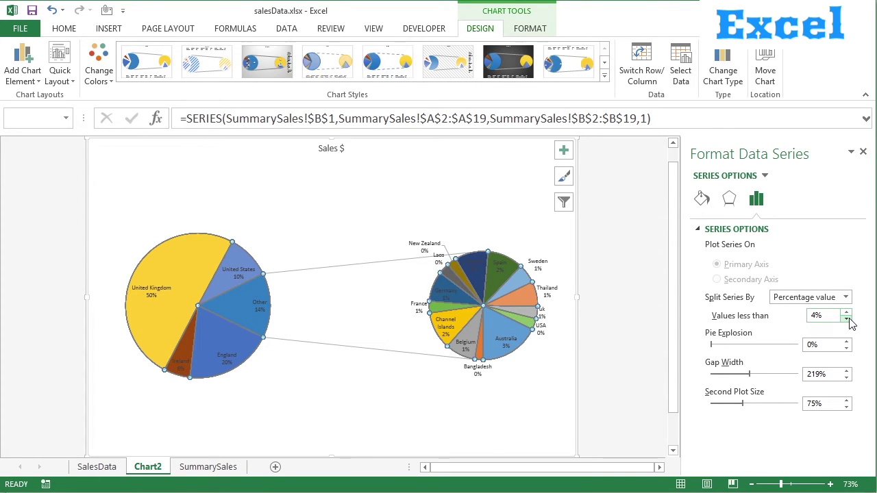
left_click(847, 319)
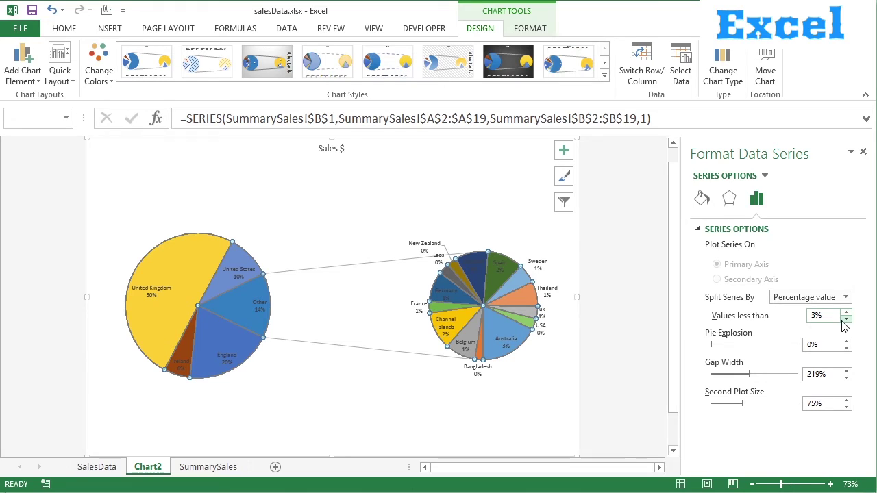
left_click(847, 320)
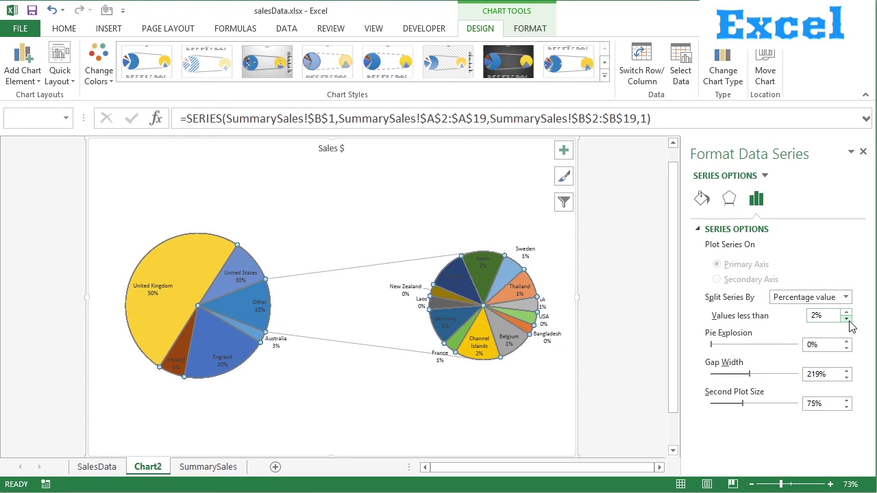
left_click(847, 320)
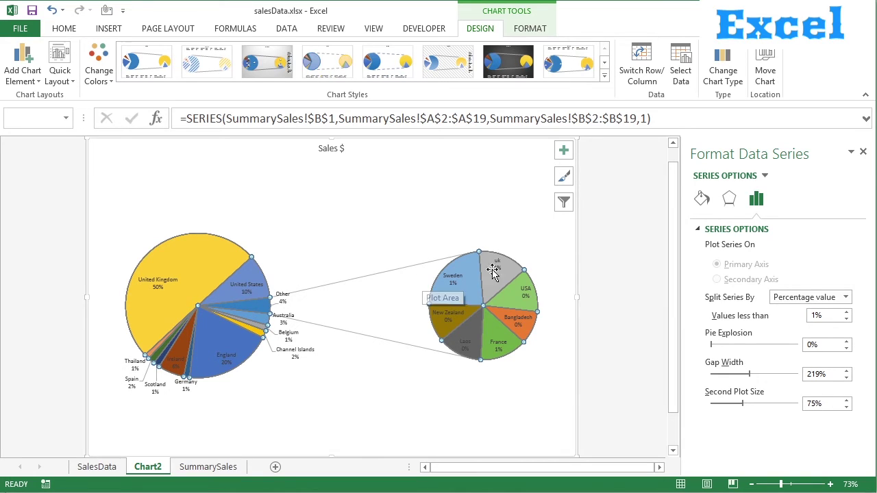
left_click(847, 313)
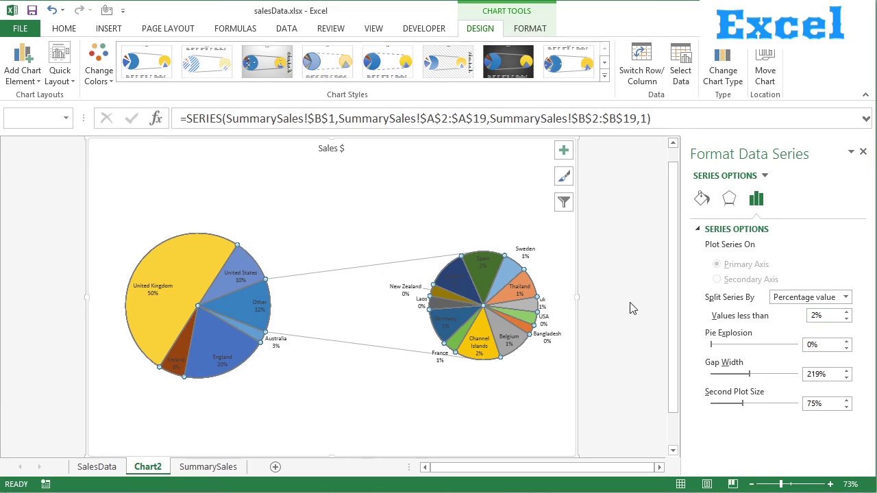
Split the series by value, with values less than 3 plotted in the second pie
mouse_move(457, 300)
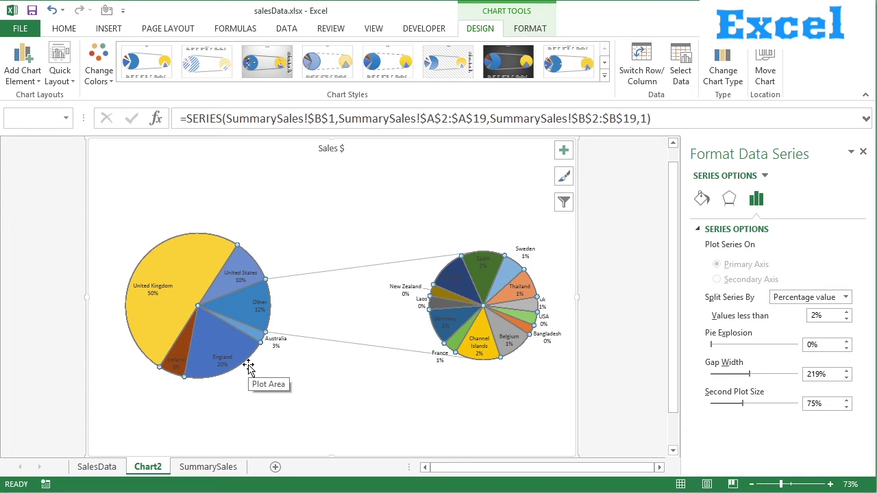
mouse_move(461, 353)
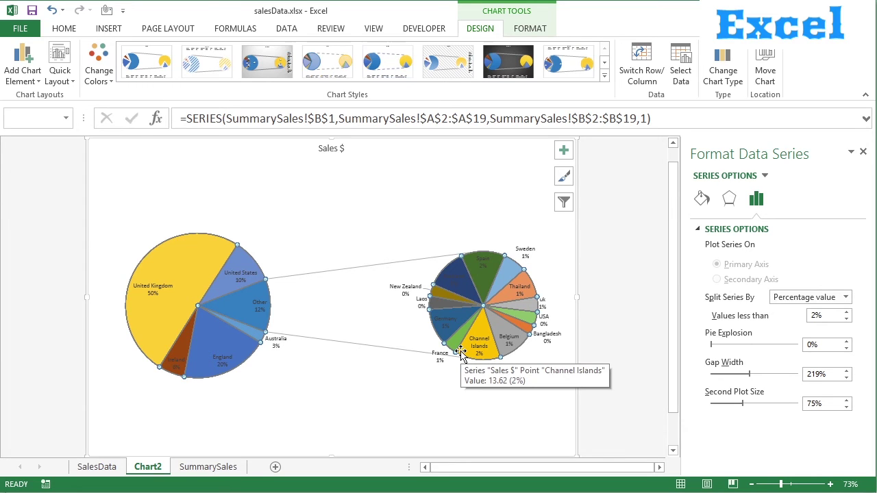
left_click(847, 297)
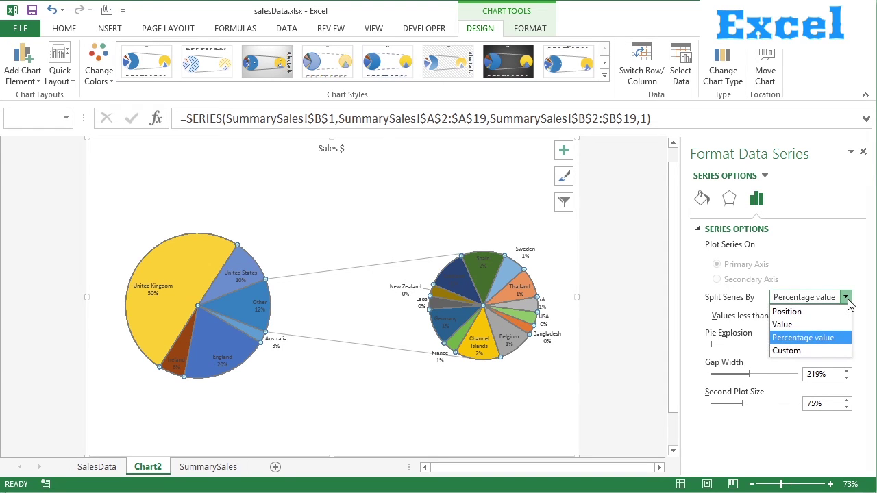
left_click(842, 326)
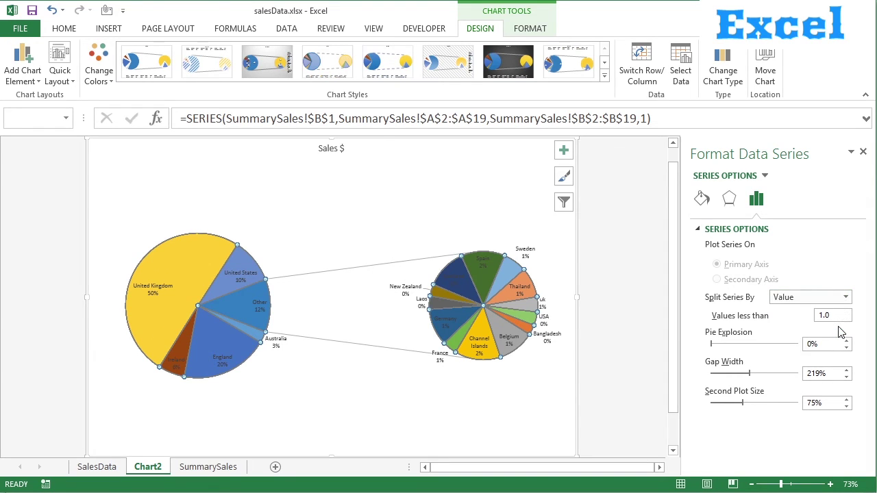
left_click_drag(840, 317, 814, 319)
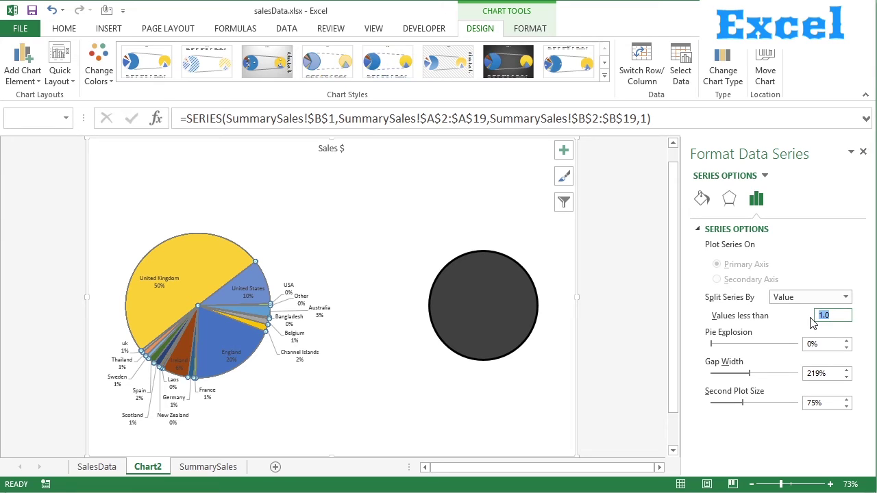
type("3")
key("Tab")
key("shift+Tab")
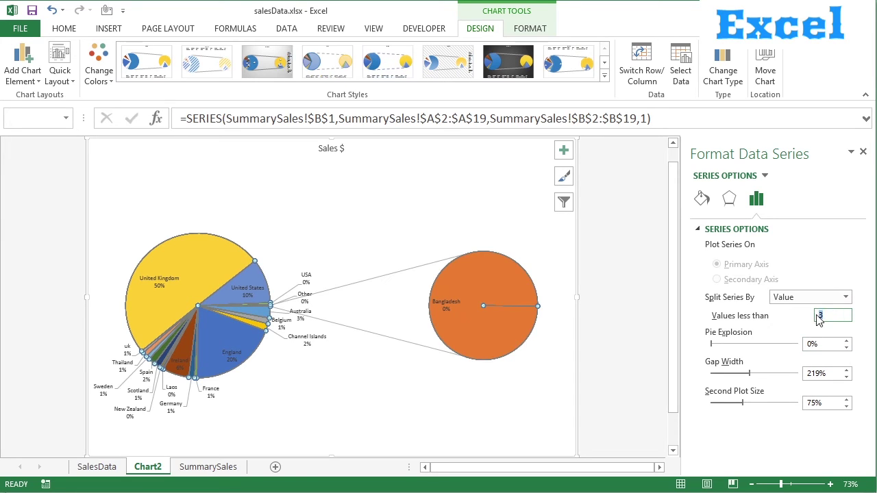
Try a limit of 5 for the second pie and set it to values less than 10
type("5")
key("Tab")
key("shift+Tab")
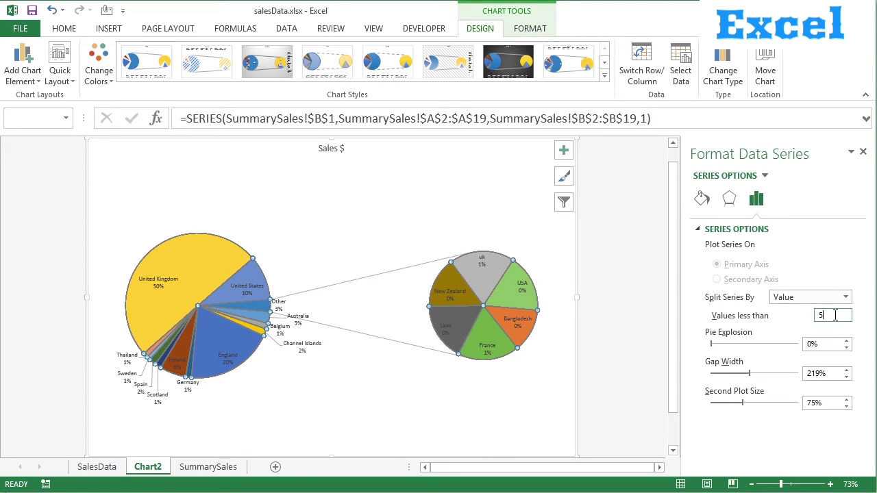
type("10")
key("Tab")
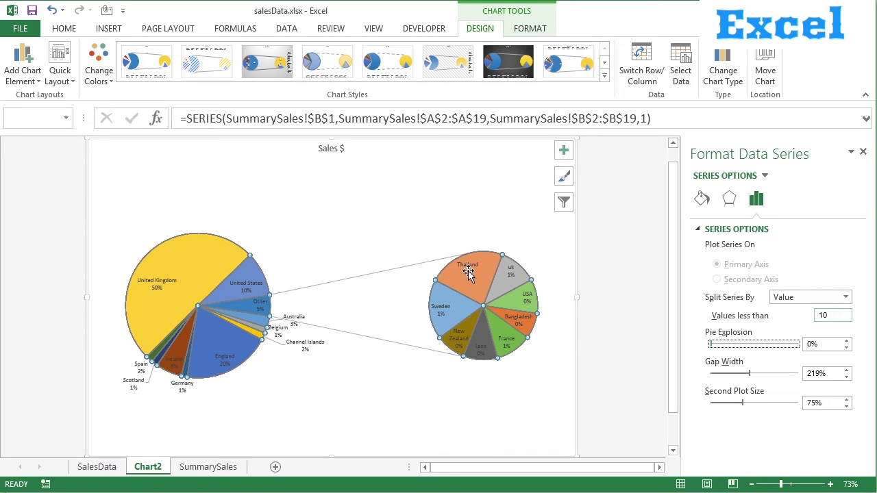
Split the series by percentage value again, with values less than 2% plotted in the second pie
left_click(846, 297)
left_click(823, 338)
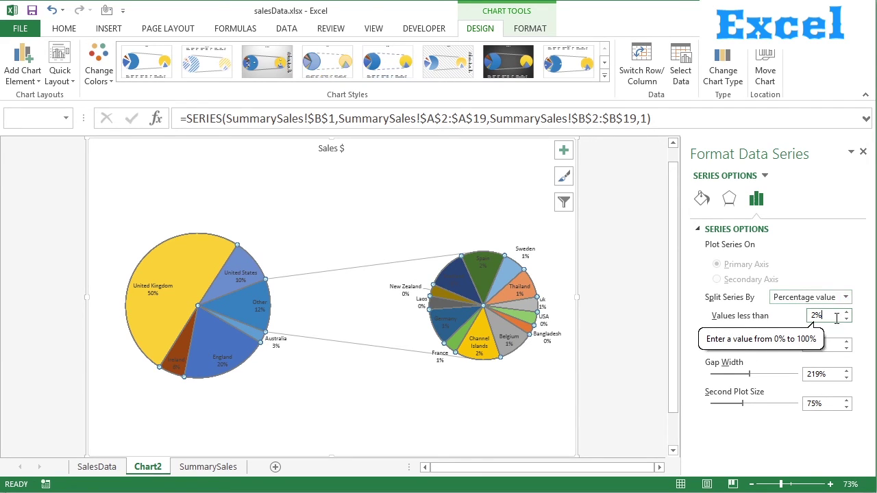
left_click(847, 299)
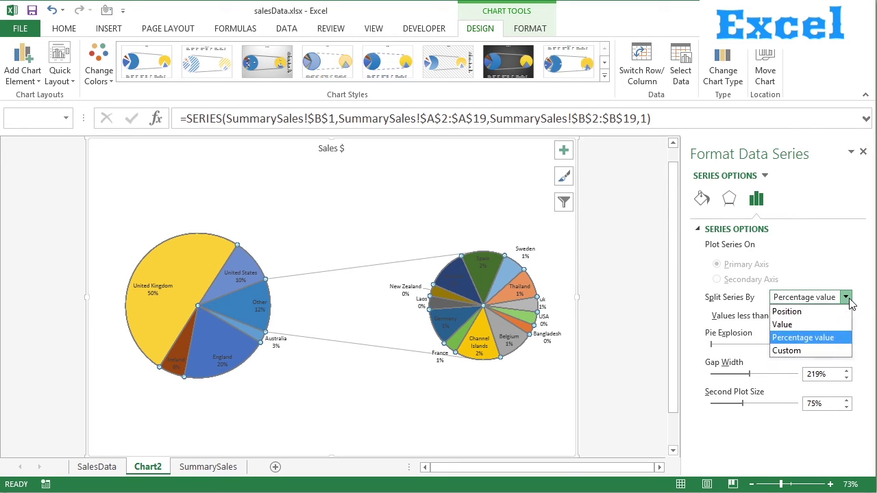
left_click(847, 302)
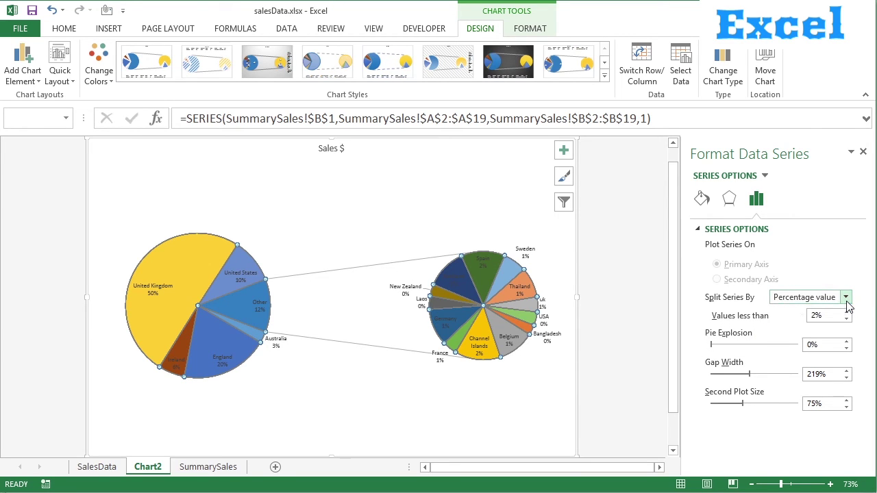
Check the order of the countries on the SummarySales sheet and split the Chart2 series by position
left_click(204, 472)
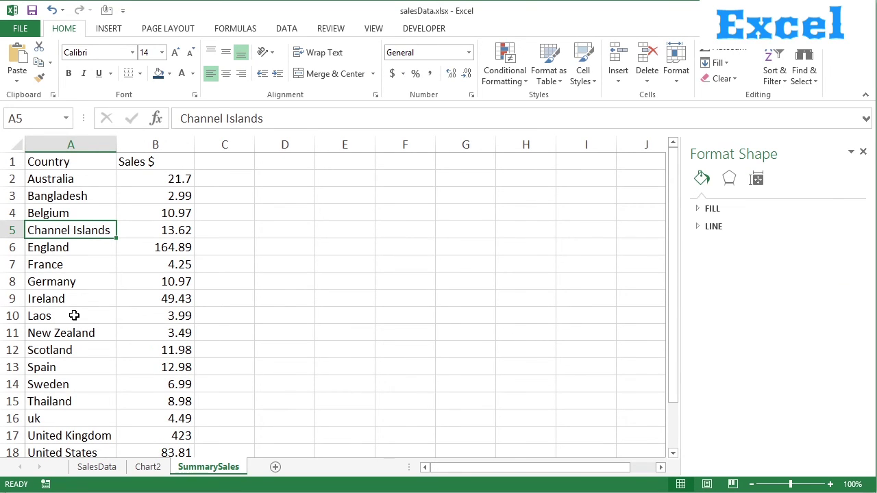
left_click(146, 466)
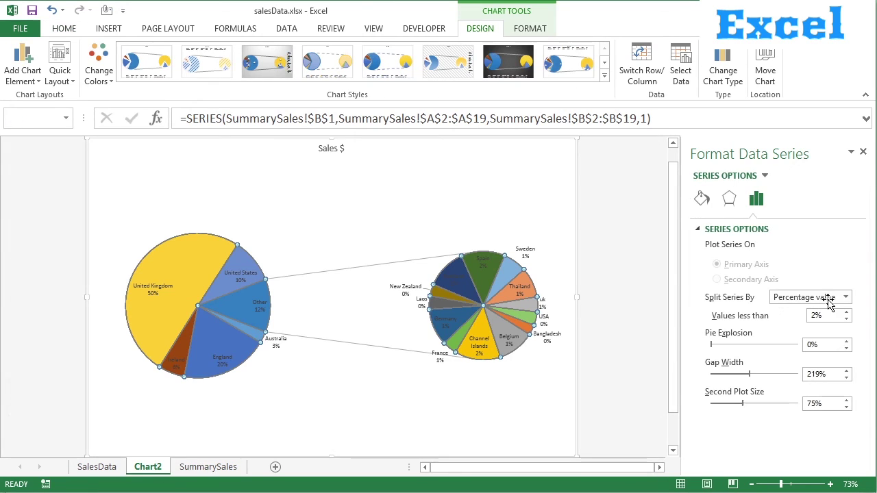
left_click(845, 297)
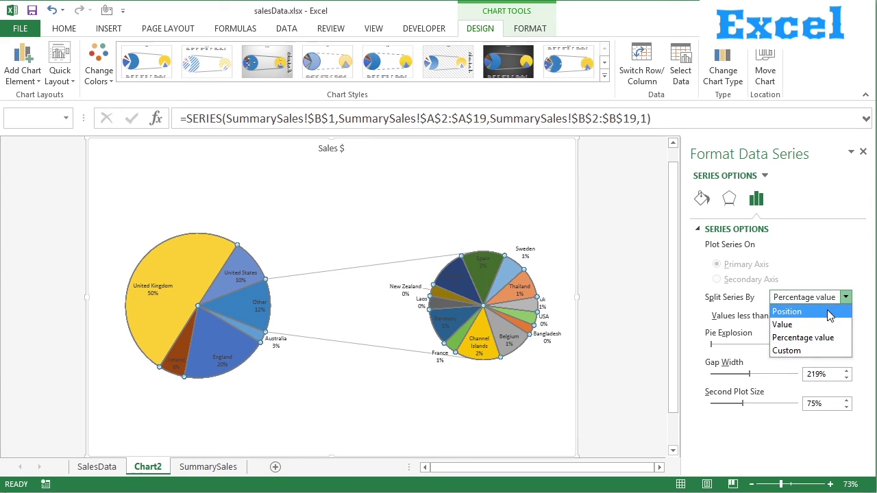
left_click(786, 312)
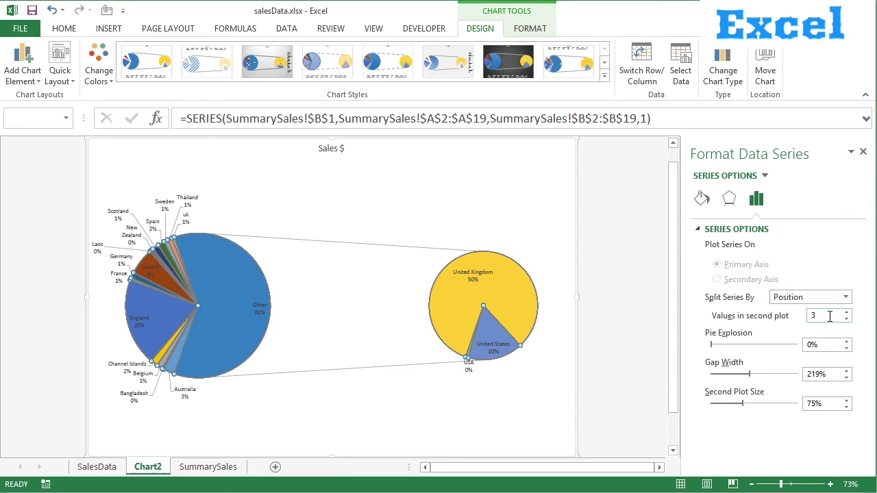
Try 8 values in the second plot of the position split and reduce the number to 5
left_click(847, 312)
left_click(848, 312)
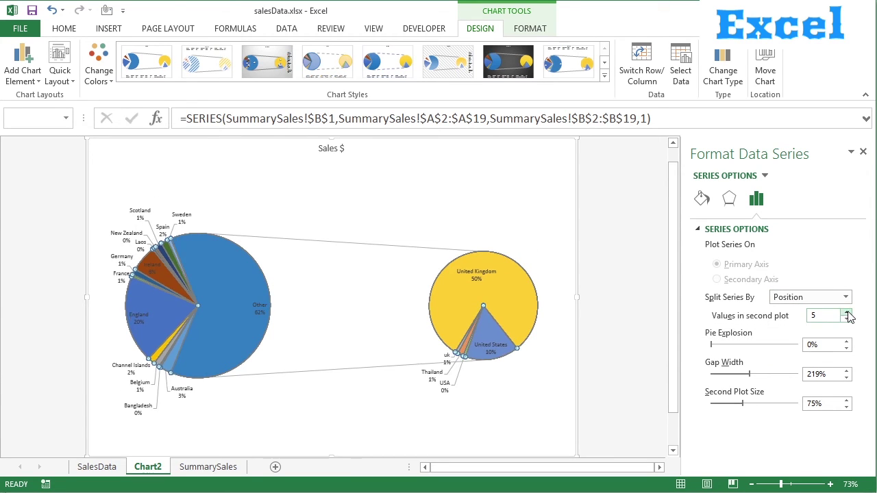
left_click(847, 313)
left_click(847, 312)
left_click(847, 312)
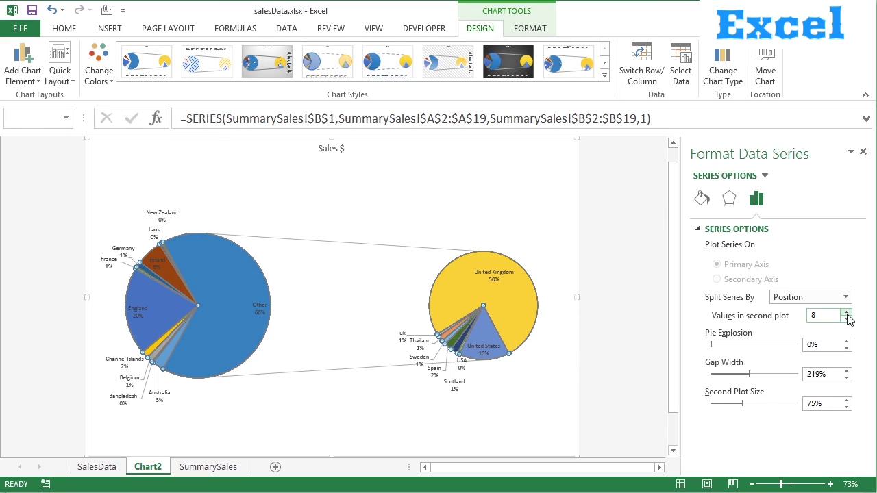
left_click(847, 320)
left_click(848, 319)
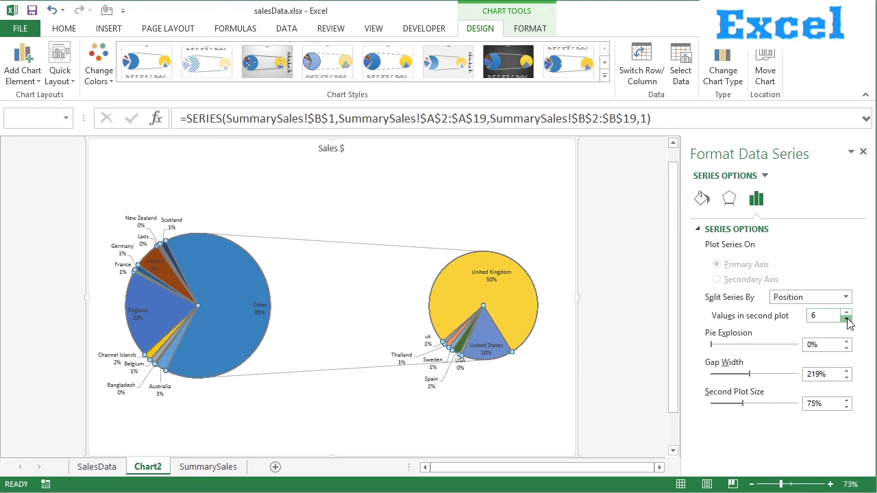
left_click(847, 320)
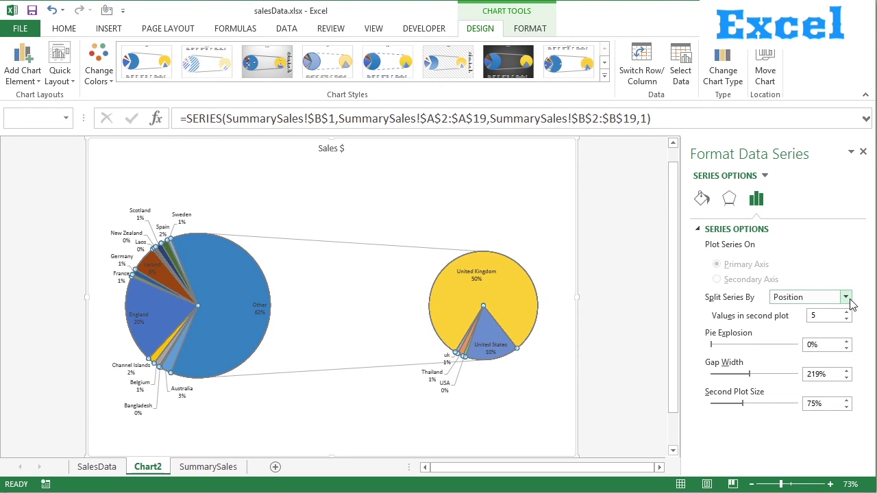
Switch the series split from position back to percentage value
left_click(847, 297)
left_click(826, 336)
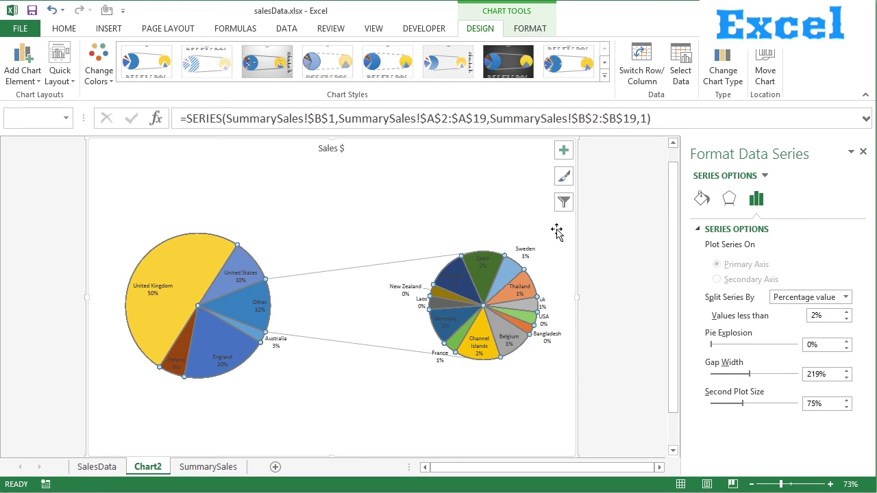
Preview the Bar of Pie chart type and apply it to the sales chart
left_click(735, 77)
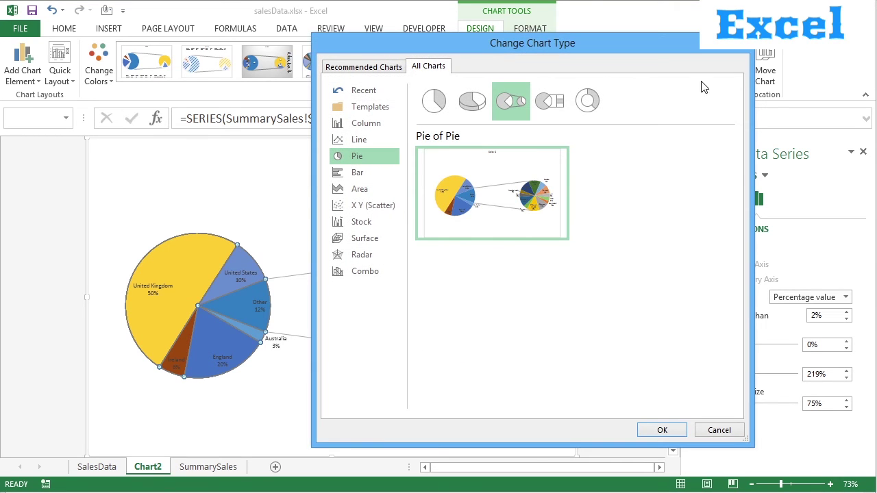
left_click(552, 108)
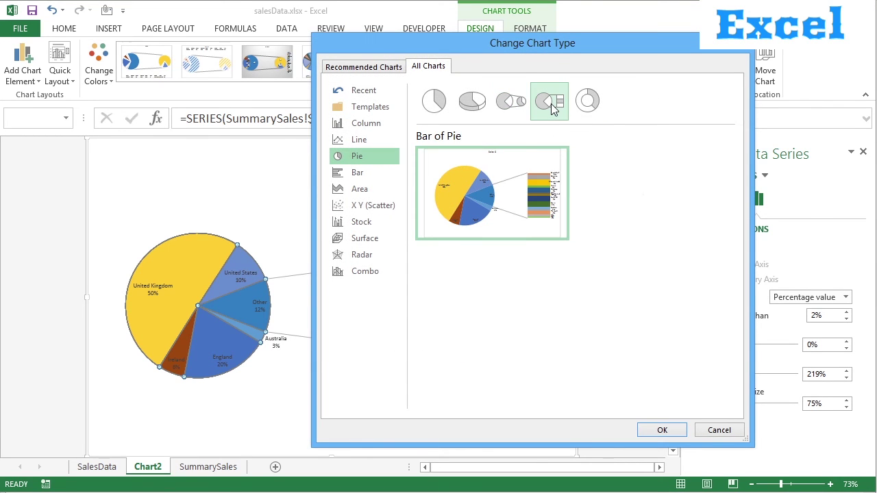
mouse_move(539, 215)
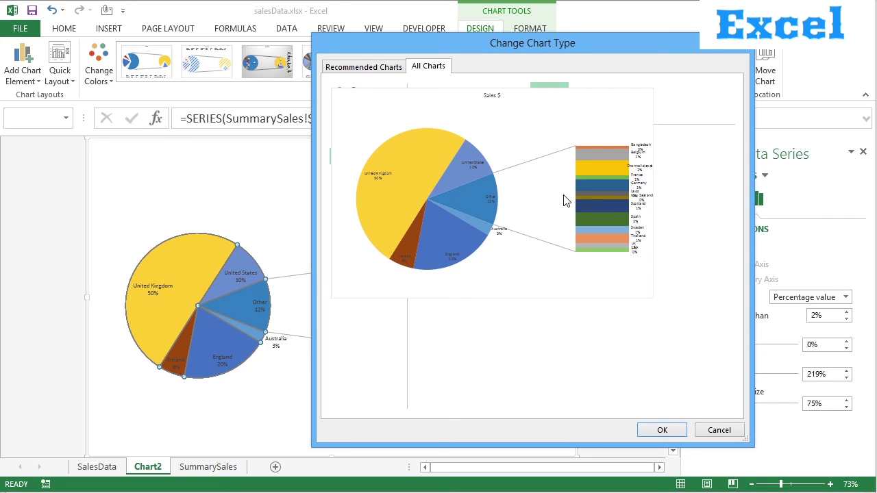
left_click(660, 429)
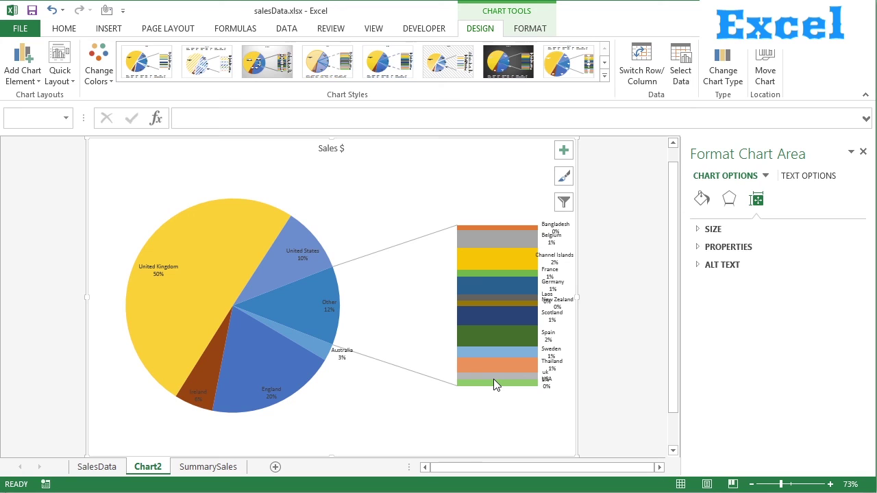
Change the sales chart from Bar of Pie back to the Pie of Pie type
left_click(722, 72)
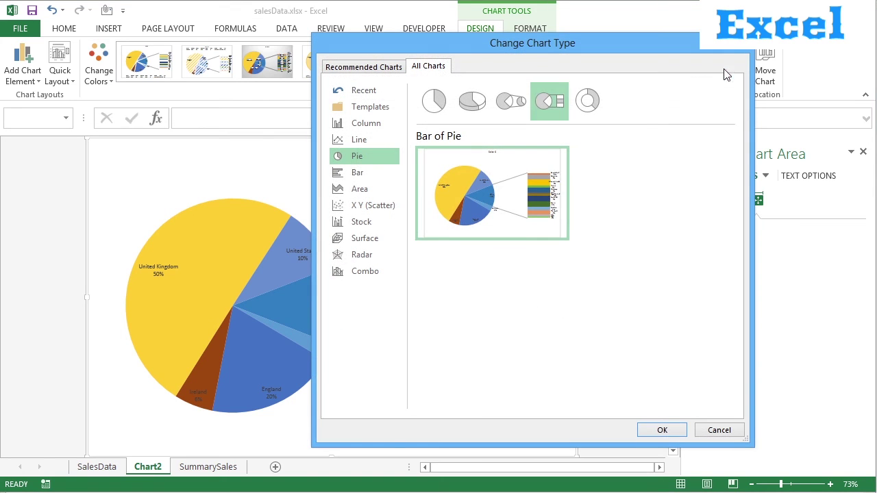
left_click(508, 115)
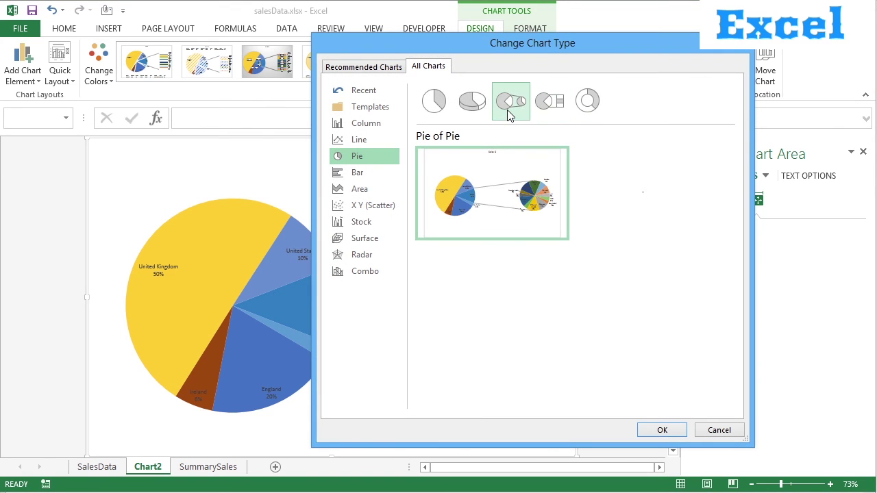
left_click(664, 432)
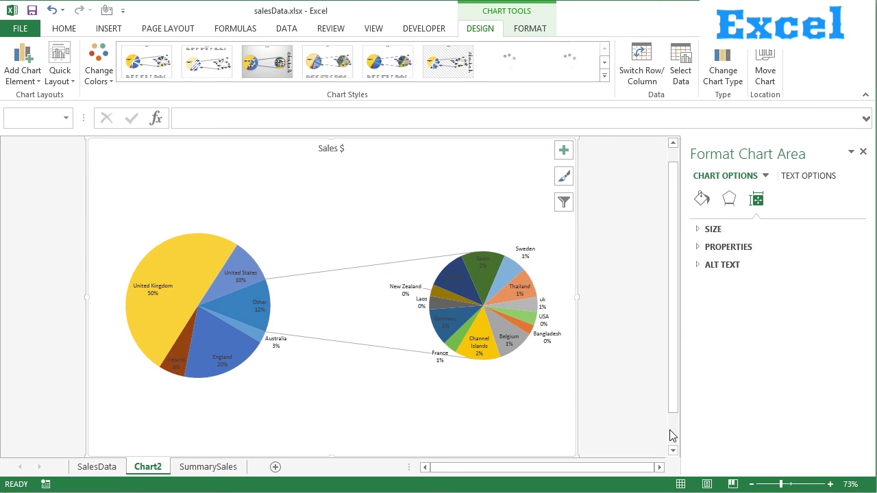